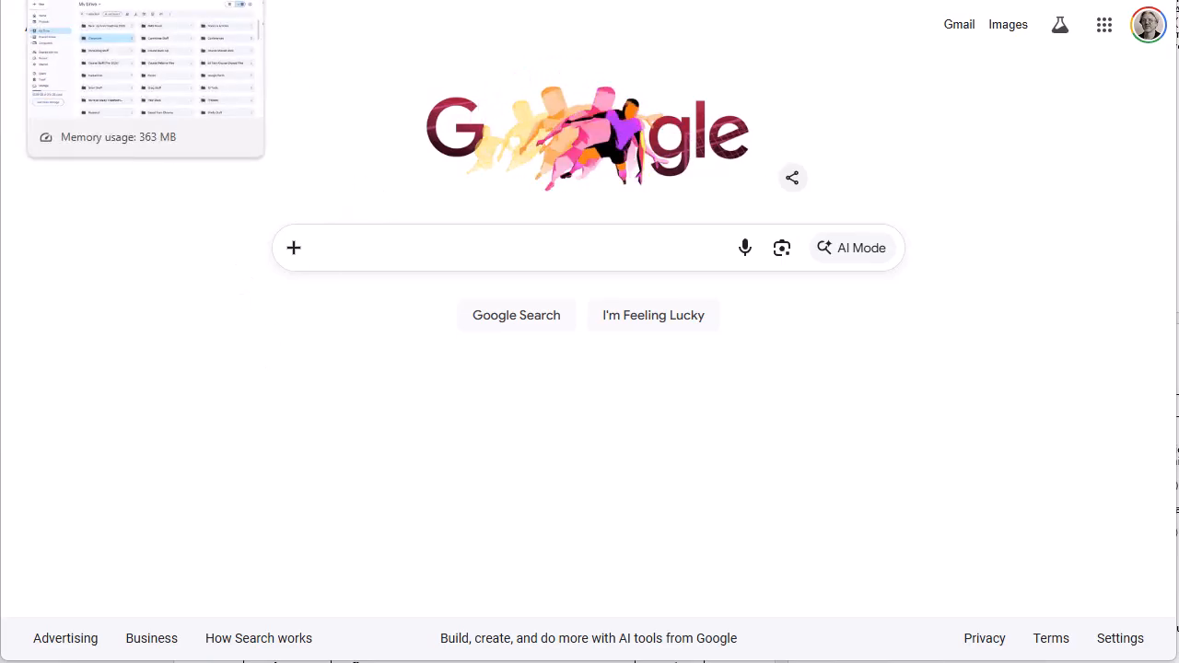
# Switch to Google Drive and create a My Drive folder named "EDEF 605 Summer 2026" followed by the owner's last name
pyautogui.click(157, 1)
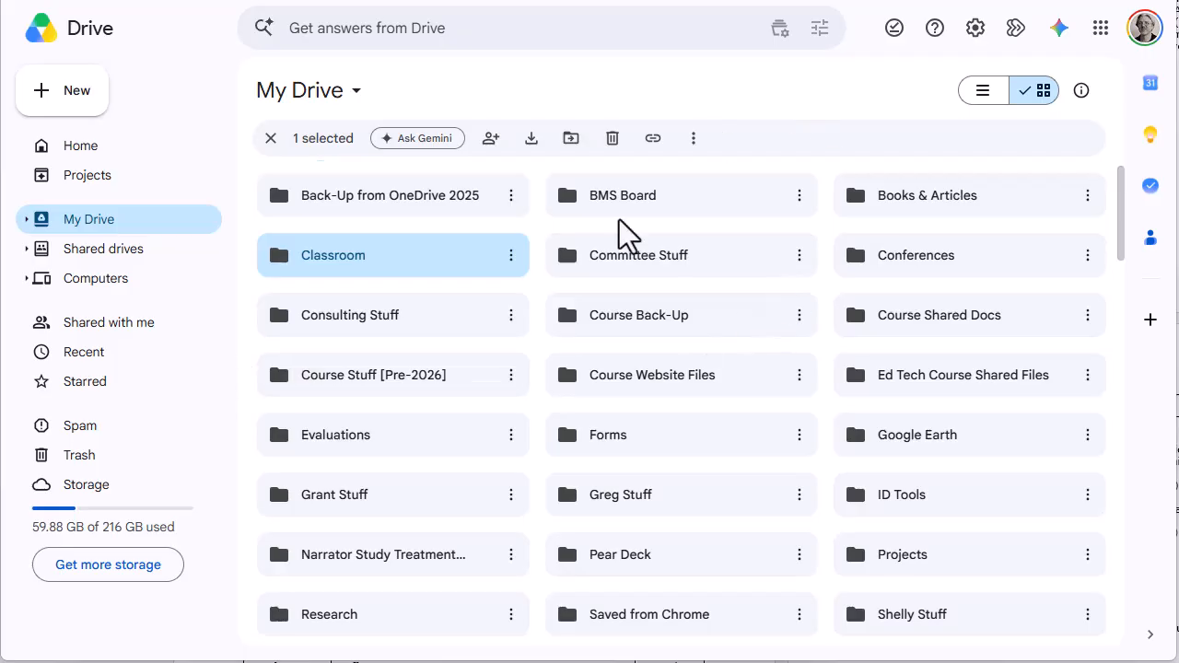
pyautogui.scroll(-7, 589, 267)
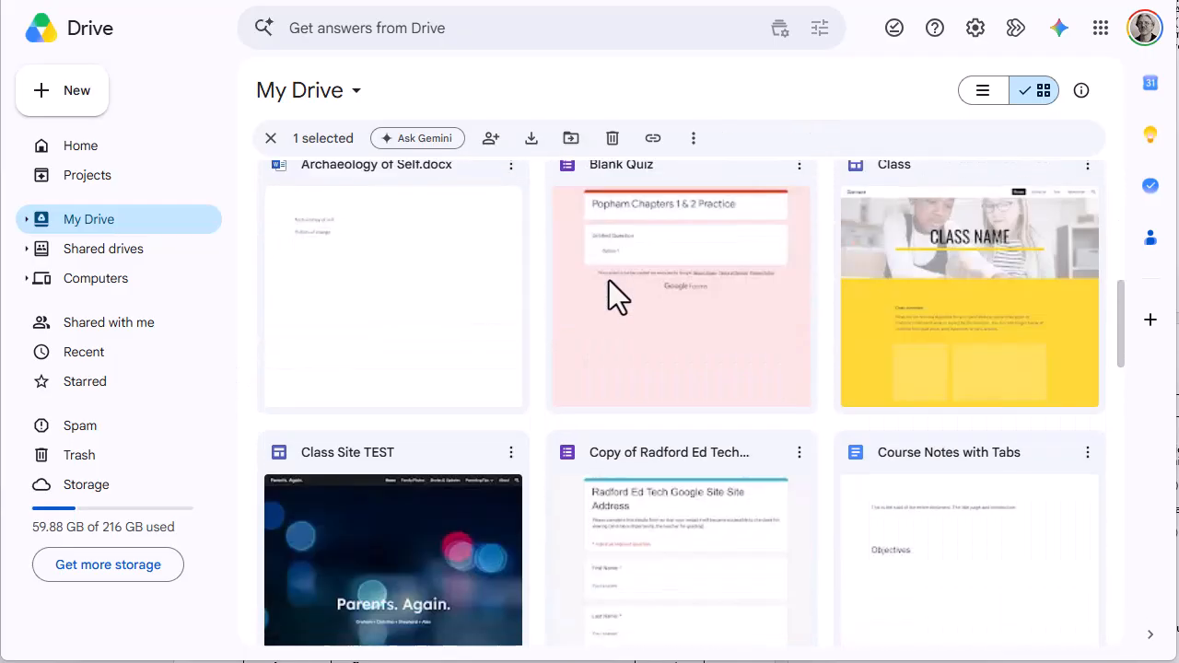
pyautogui.scroll(-5, 610, 281)
pyautogui.scroll(15, 610, 283)
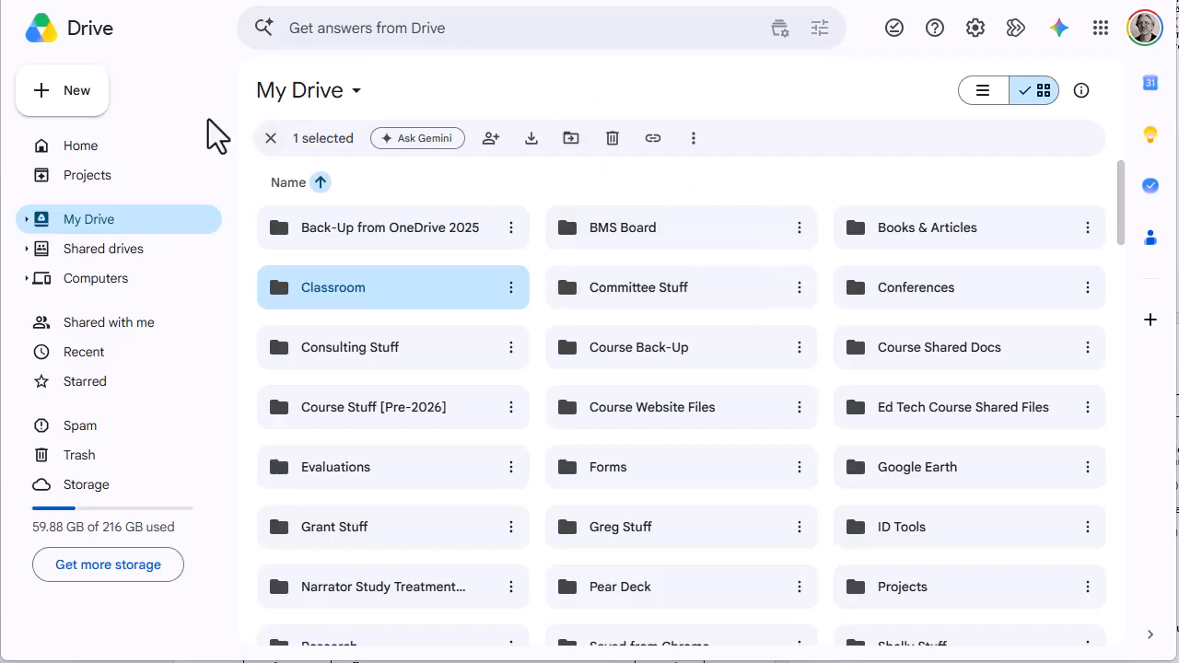
pyautogui.click(81, 101)
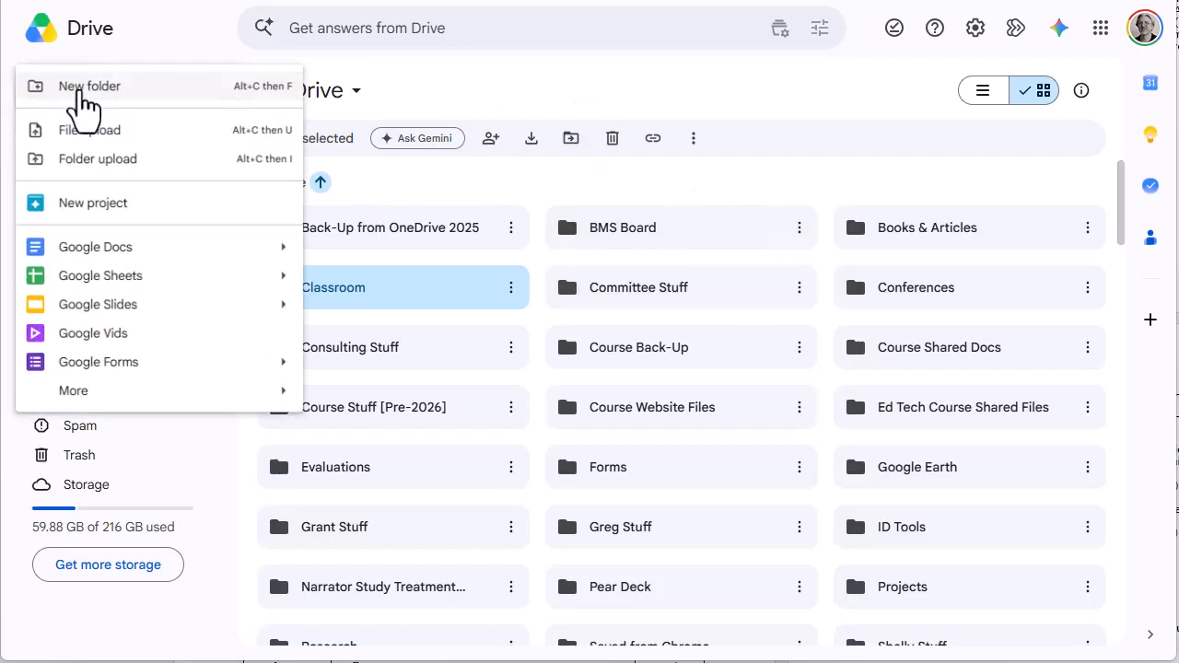
pyautogui.click(83, 92)
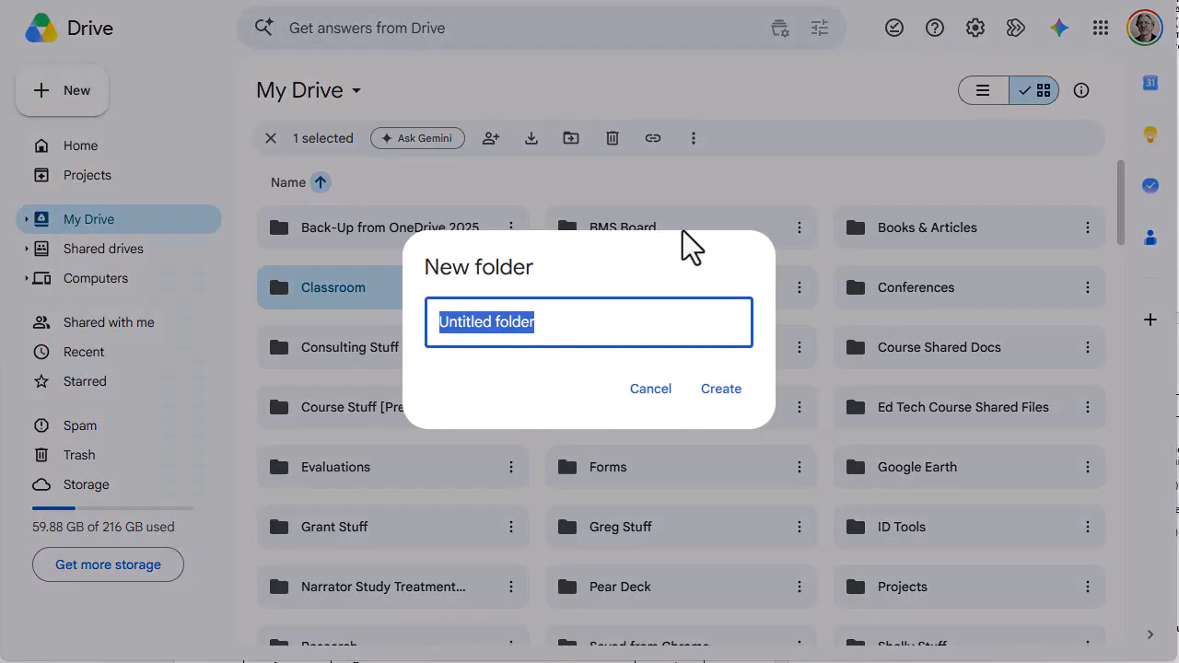
pyautogui.write('EDEF 60')
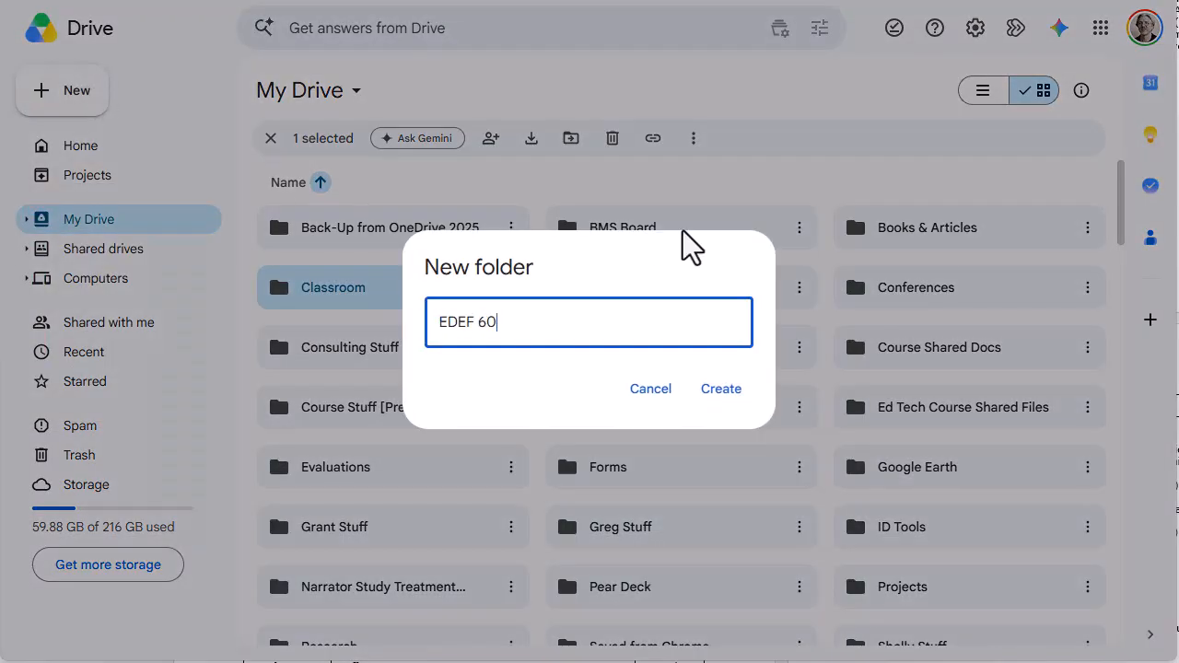
pyautogui.write('5 Summer 2026')
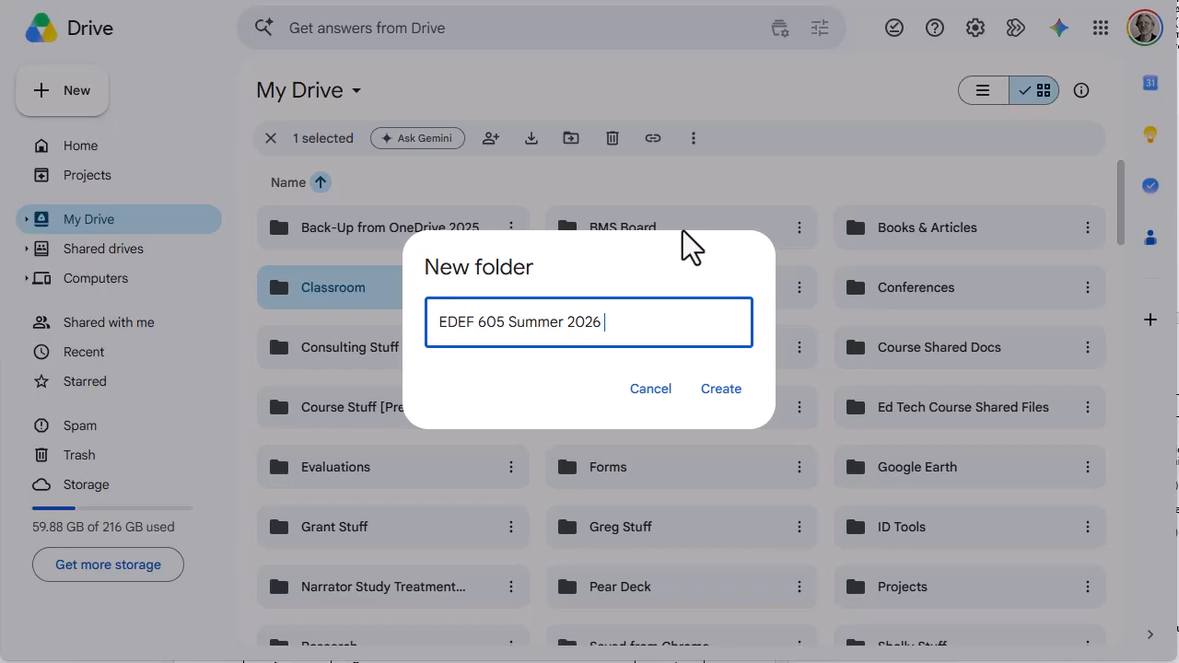
pyautogui.write(' Sherman')
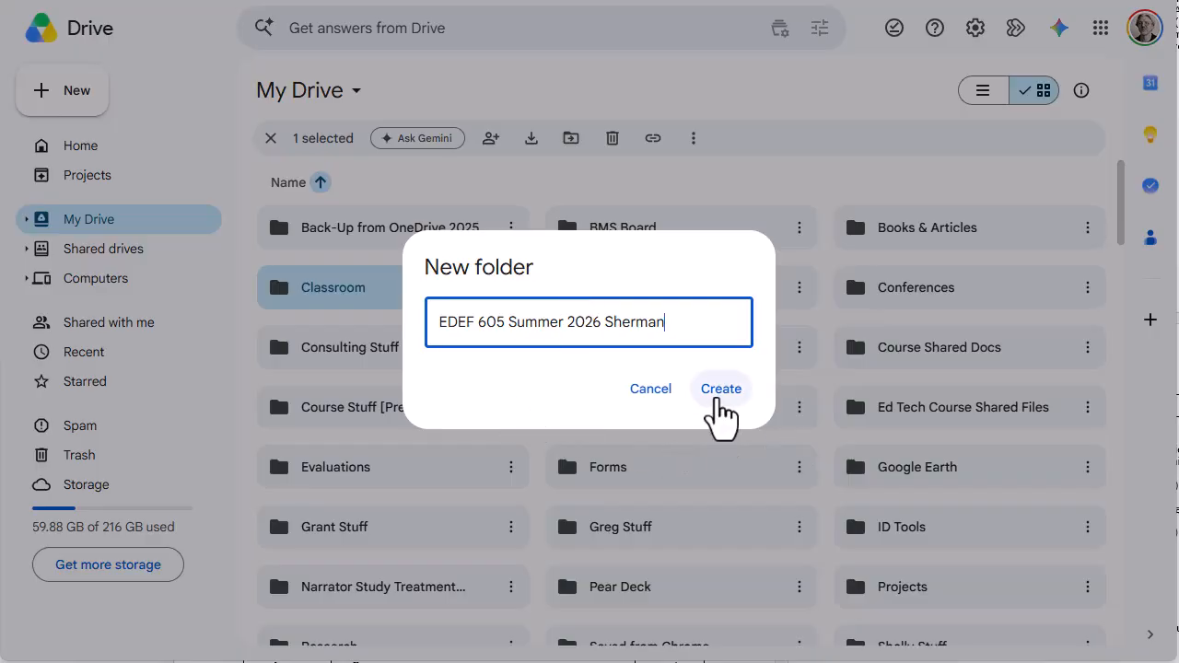
pyautogui.click(720, 391)
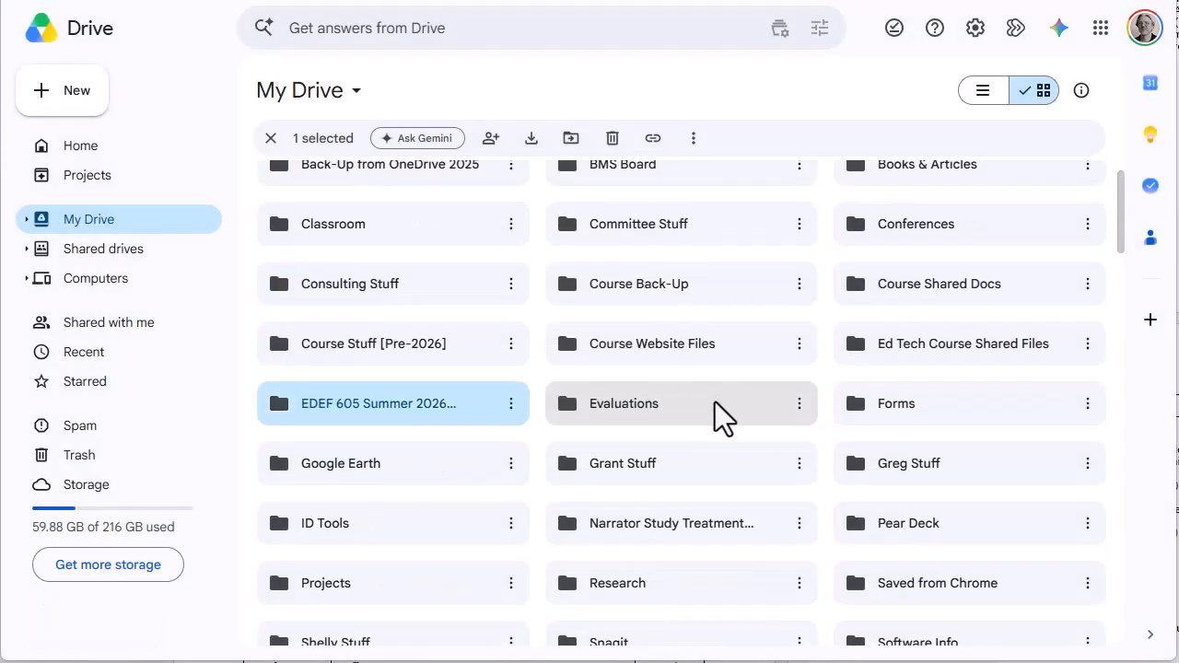
# Set the folder color of the new EDEF 605 Summer 2026 folder to dark green and deselect it
pyautogui.rightClick(385, 407)
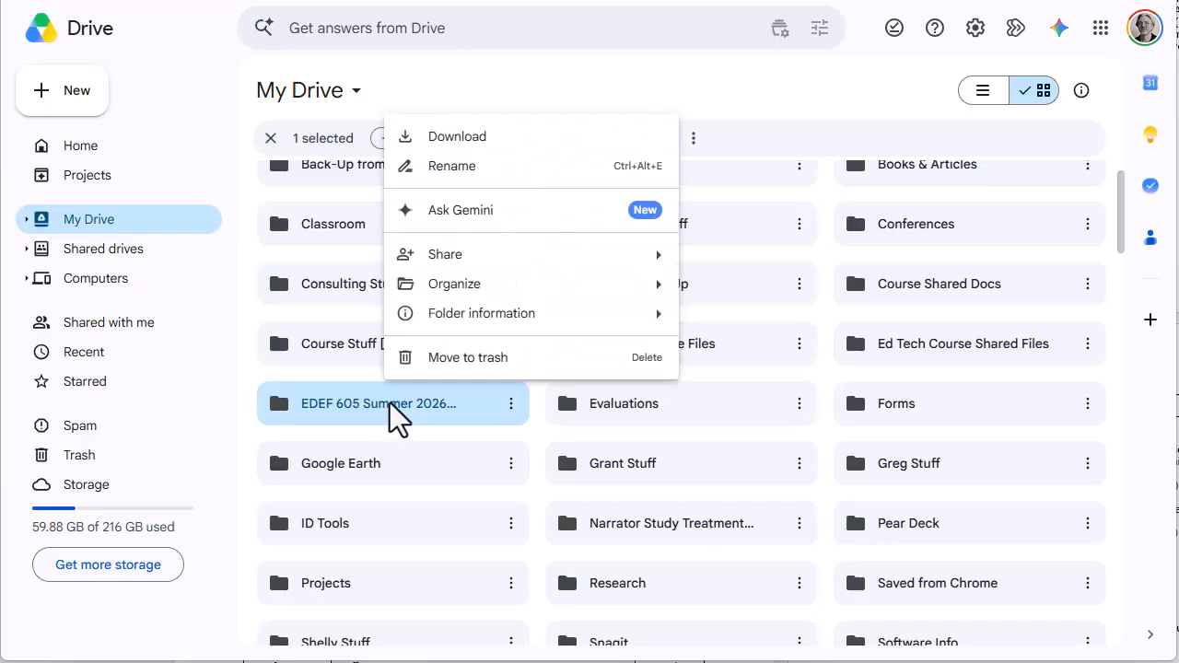
pyautogui.moveTo(461, 315)
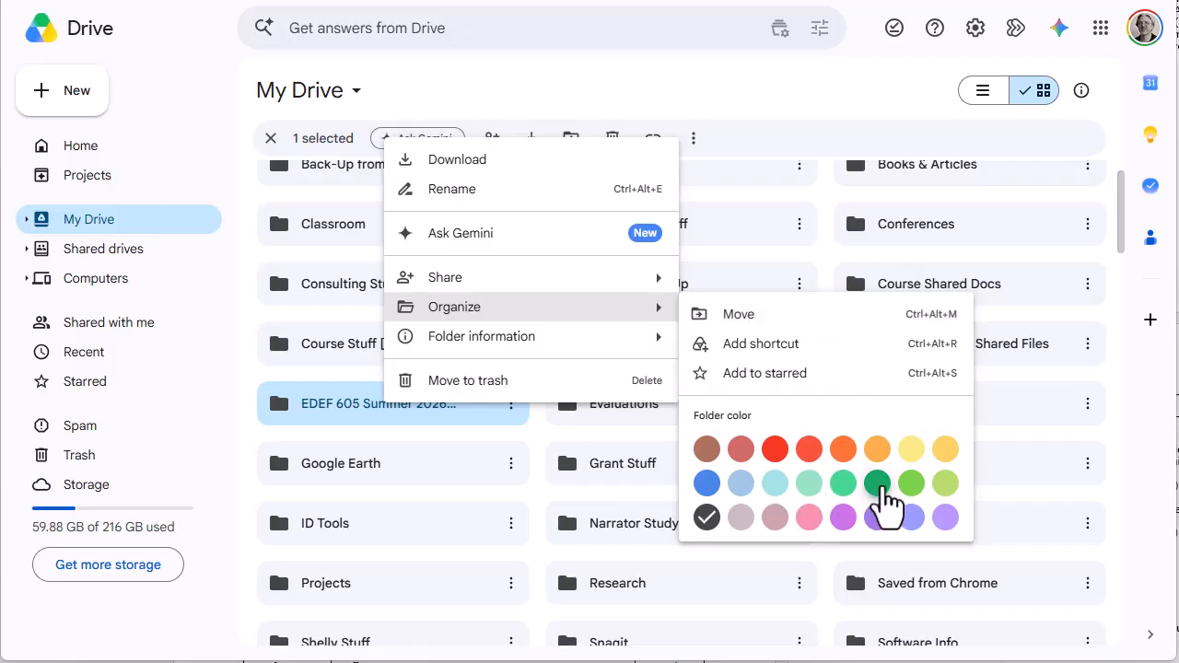
pyautogui.click(877, 483)
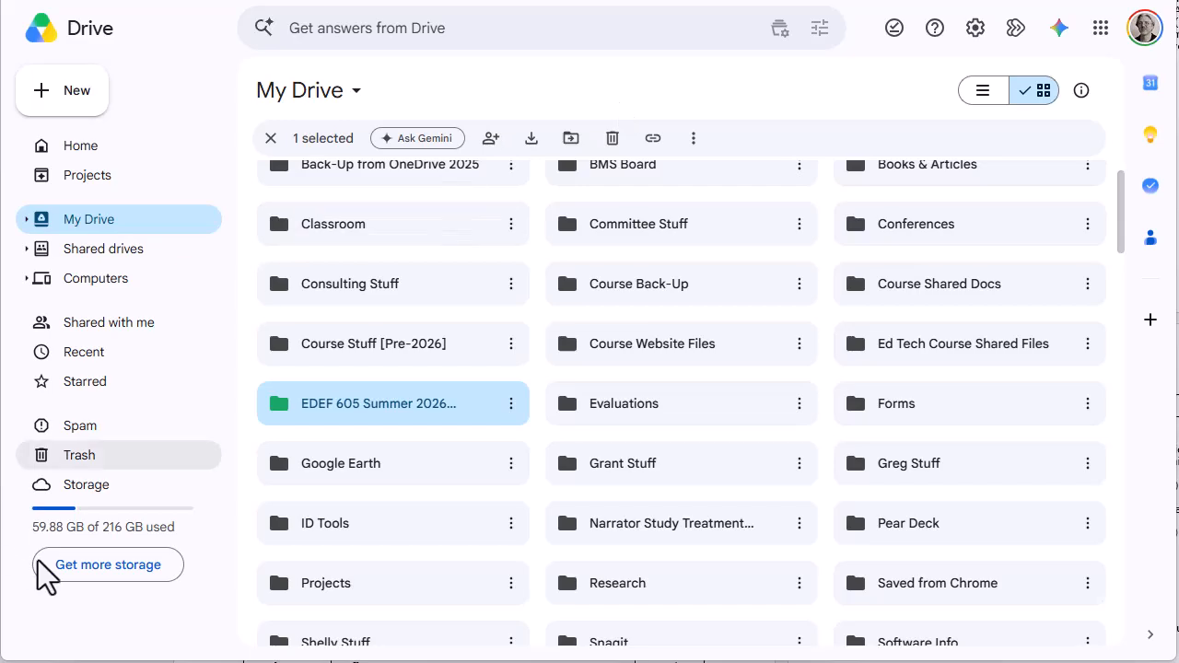
pyautogui.click(91, 624)
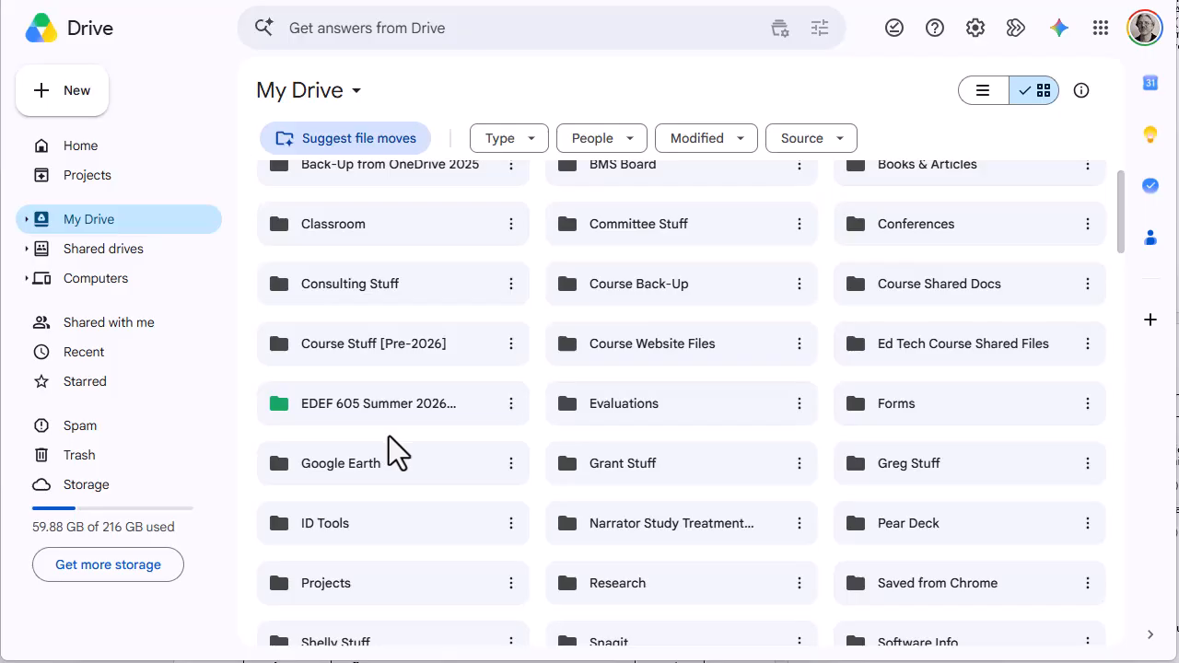
# Share the EDEF 605 Summer 2026 folder with anyone with the link as Viewer and copy its link
pyautogui.scroll(1, 373, 451)
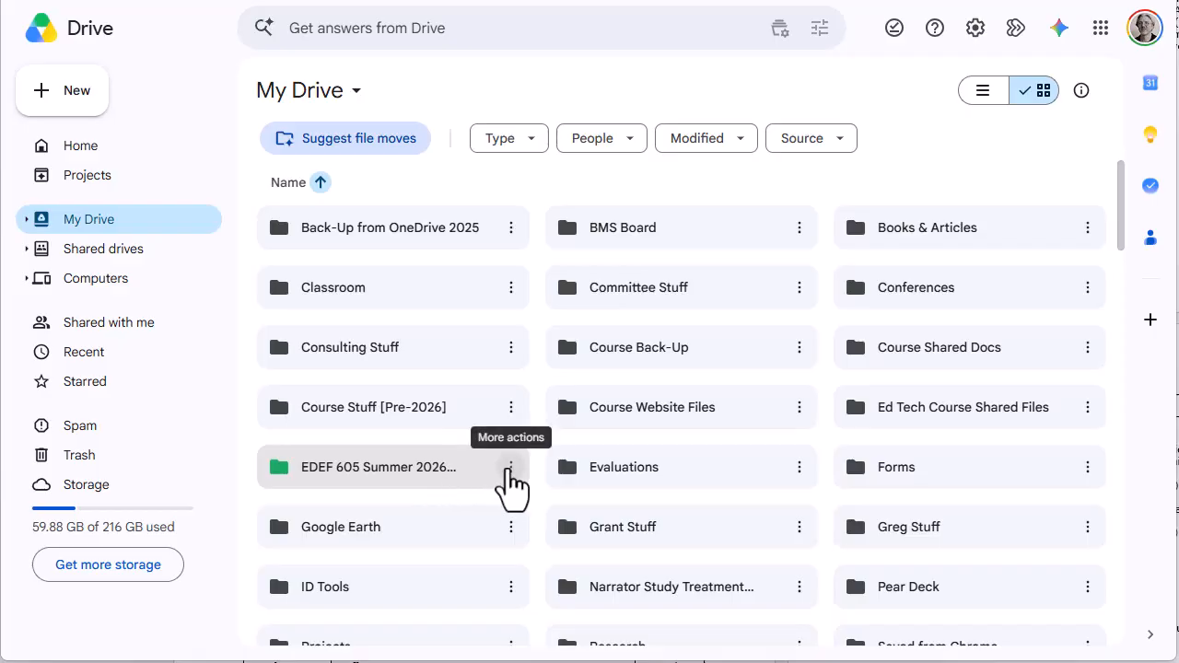
pyautogui.click(508, 467)
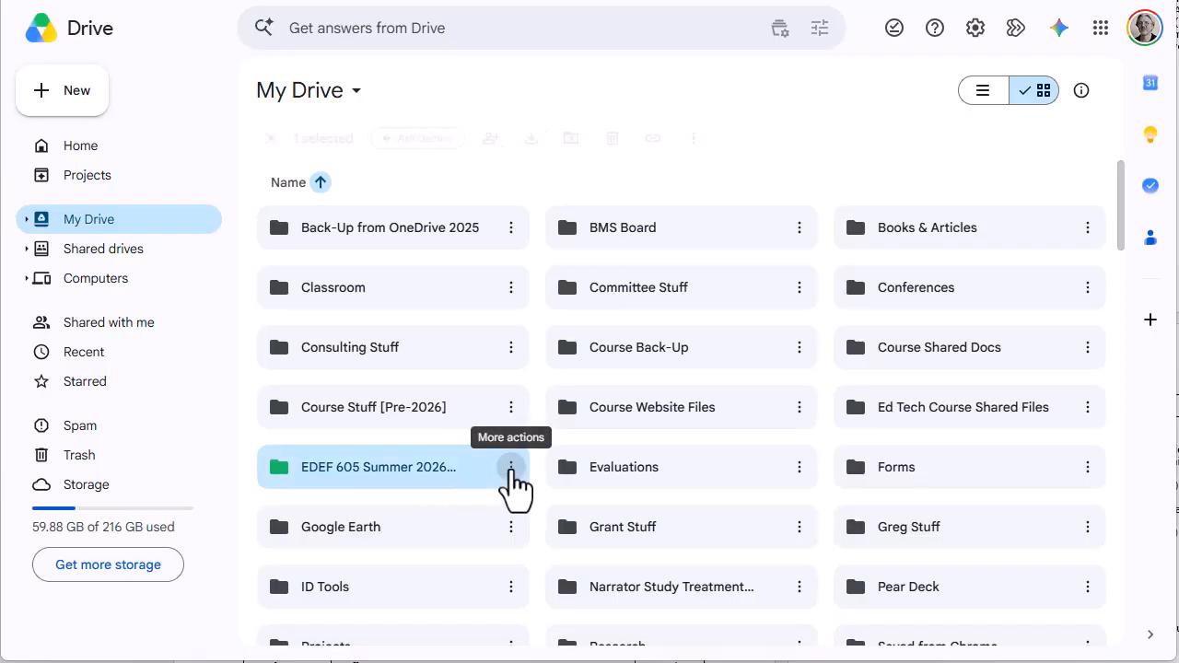
pyautogui.moveTo(563, 362)
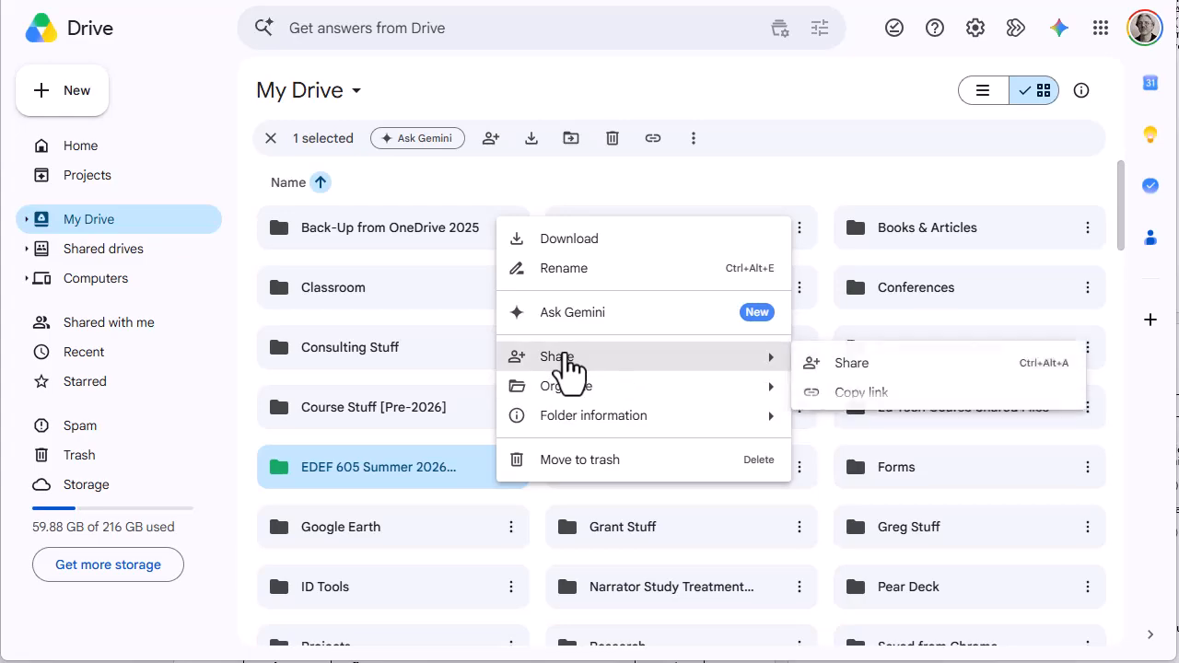
pyautogui.click(852, 366)
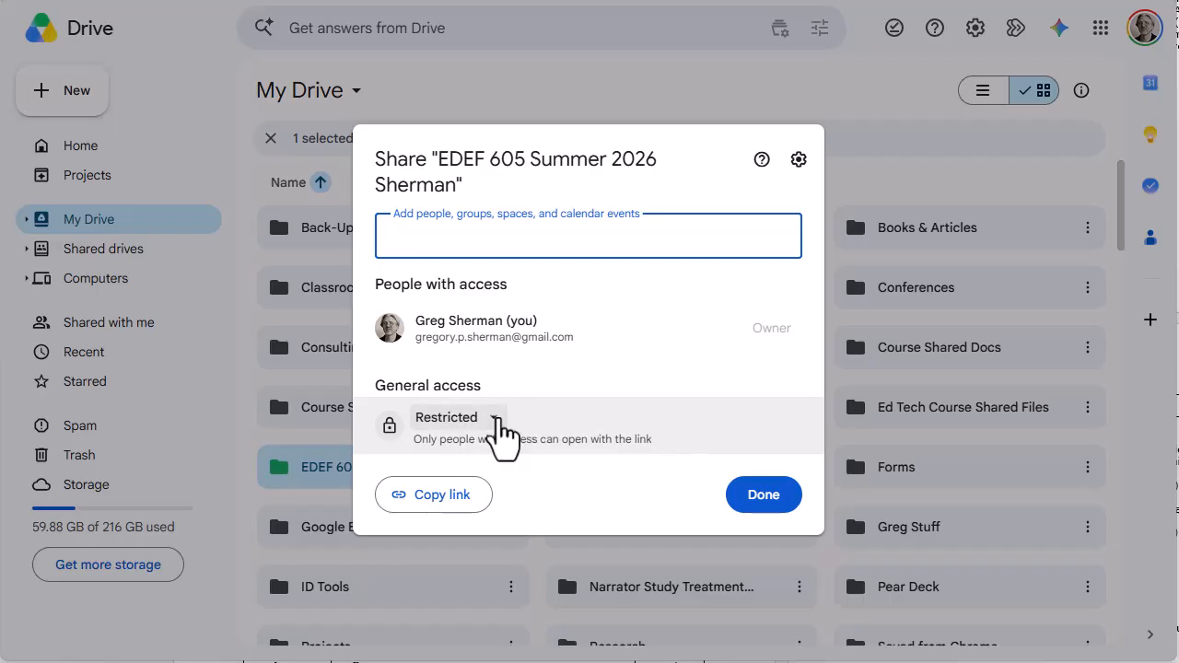
pyautogui.click(498, 425)
pyautogui.click(513, 535)
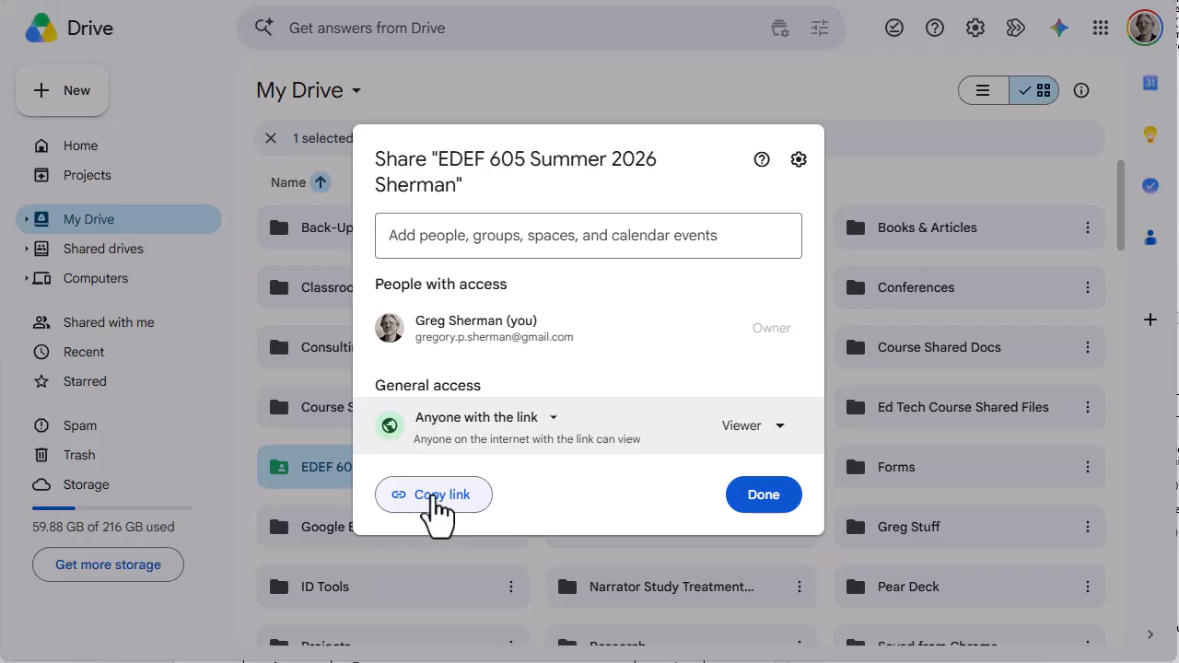
pyautogui.click(435, 498)
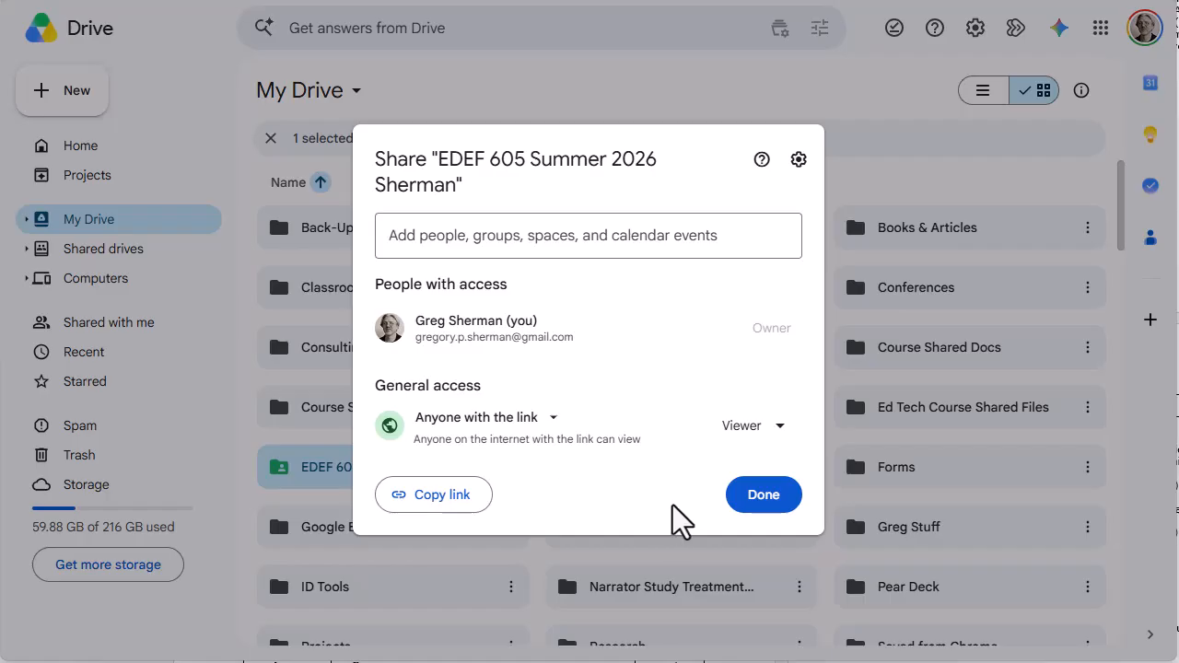
pyautogui.click(777, 497)
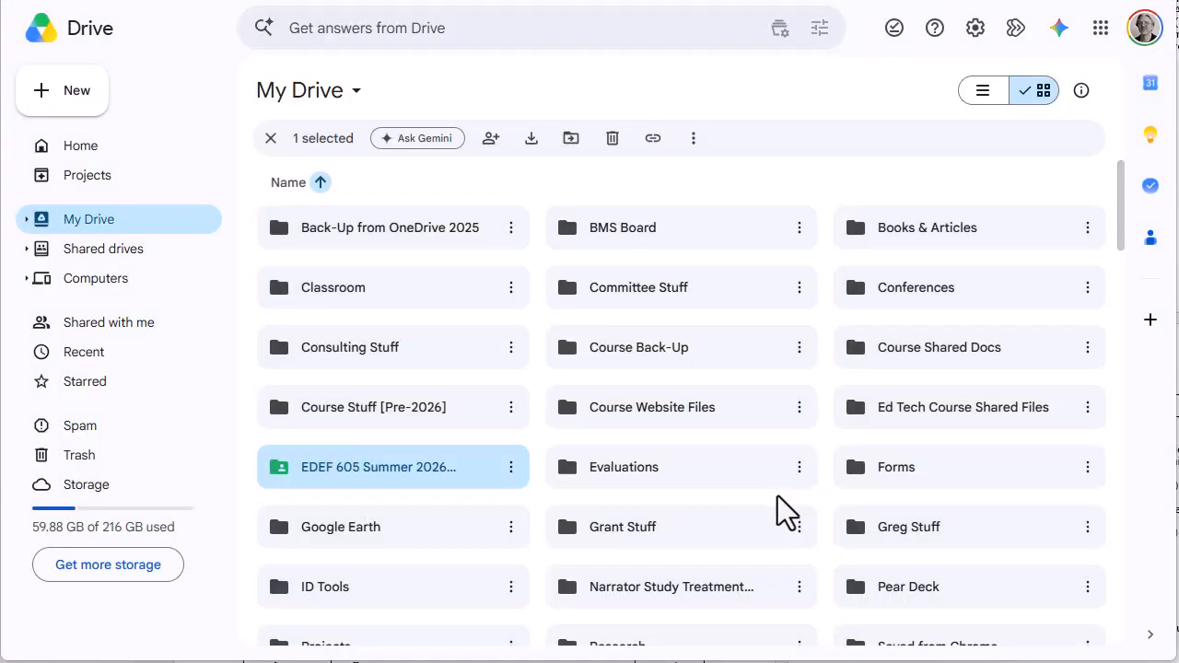
# Open the EDEF 605 Summer 2026 folder and create a blank, shared Google Docs document inside it
pyautogui.doubleClick(381, 470)
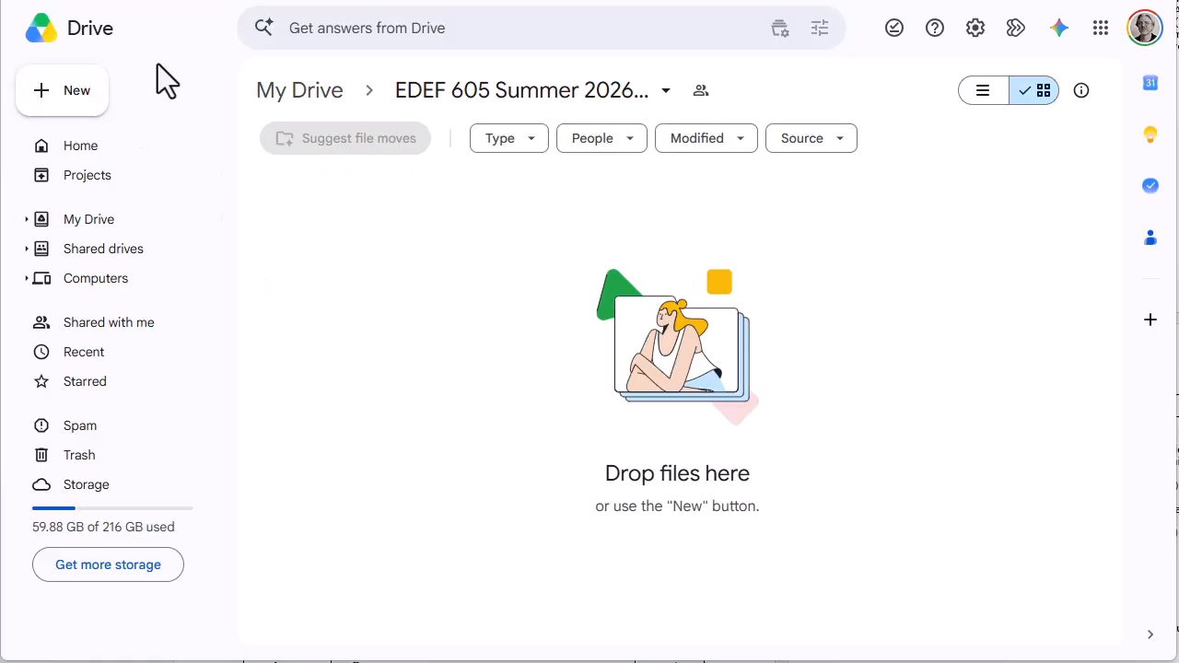
pyautogui.click(70, 94)
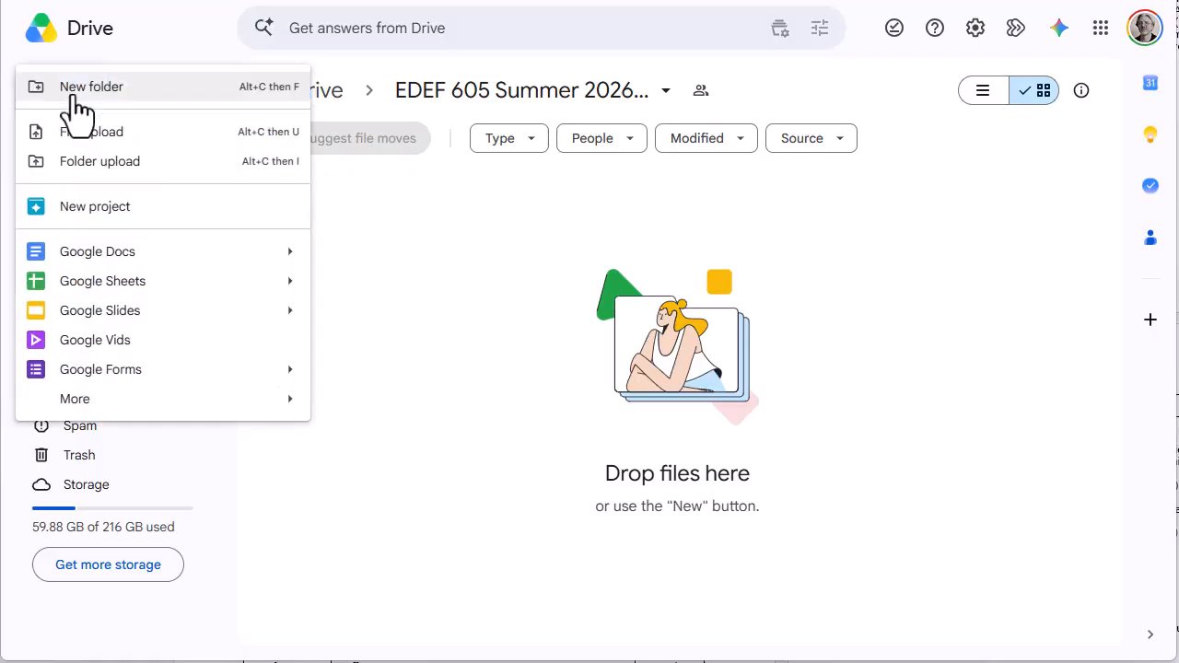
pyautogui.moveTo(106, 256)
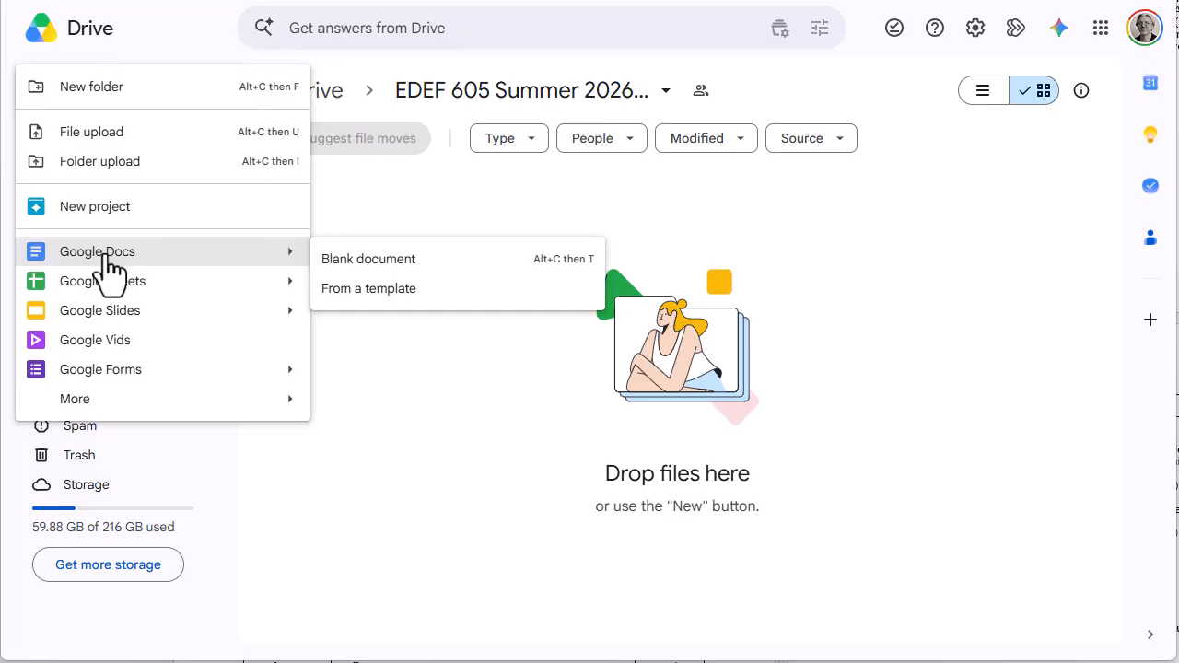
pyautogui.click(367, 264)
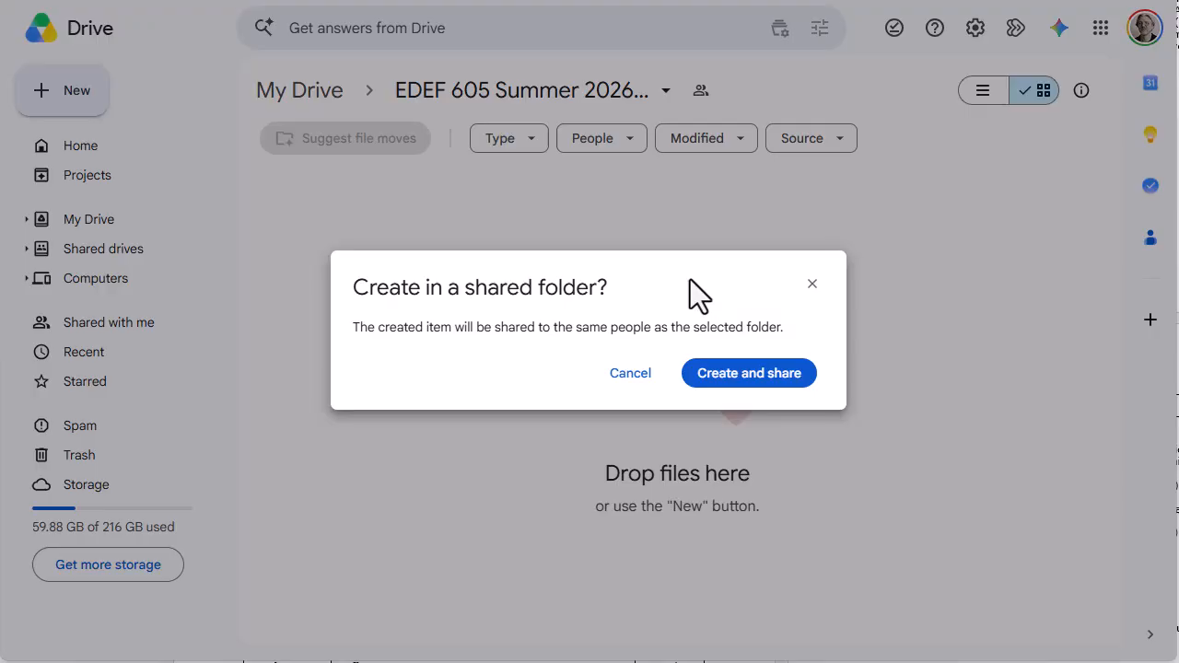
pyautogui.click(756, 377)
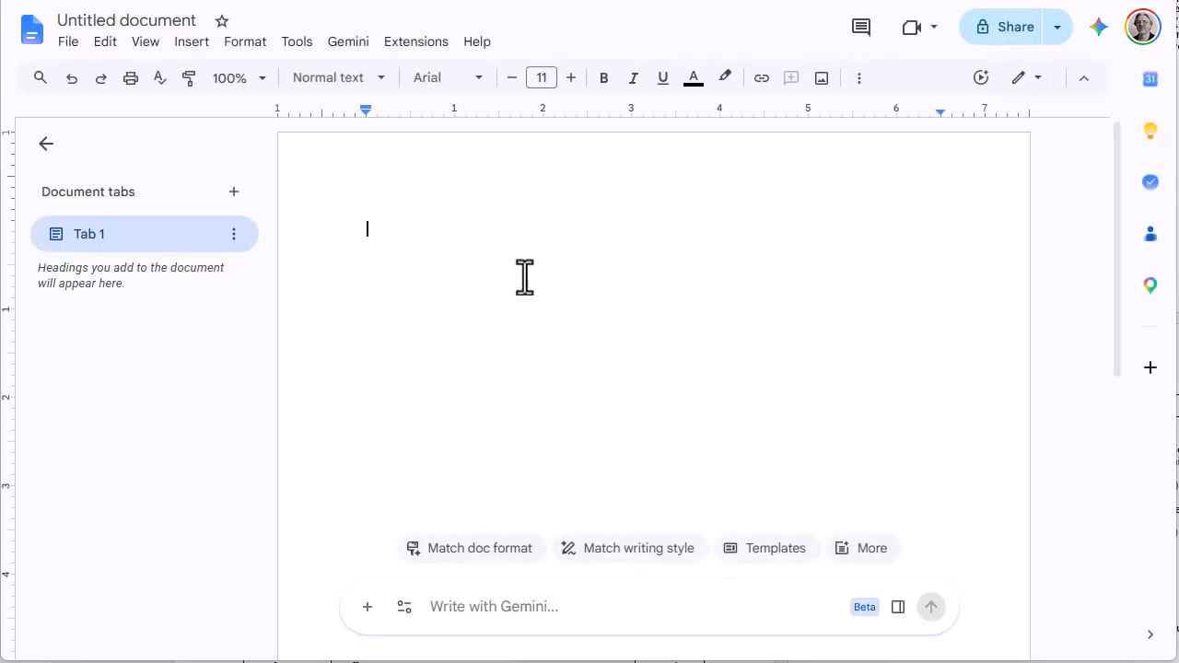
# Rename the untitled document as "Personal Profile" and place the cursor in its empty body
pyautogui.click(129, 18)
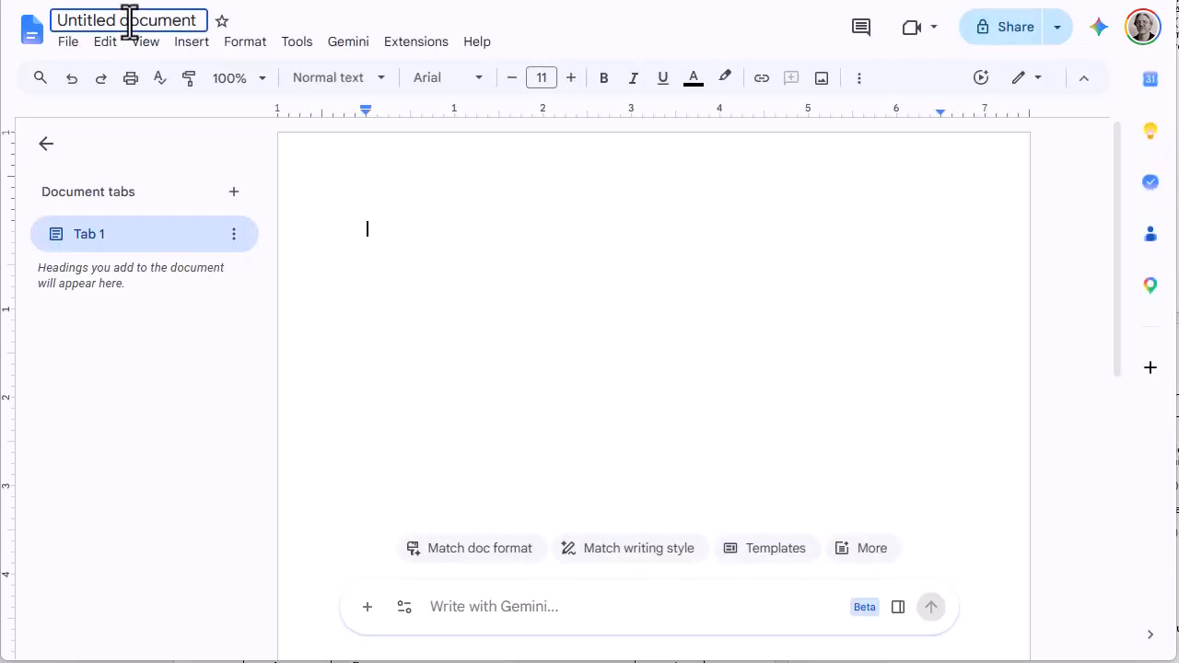
pyautogui.moveTo(197, 20); pyautogui.dragTo(29, 17)
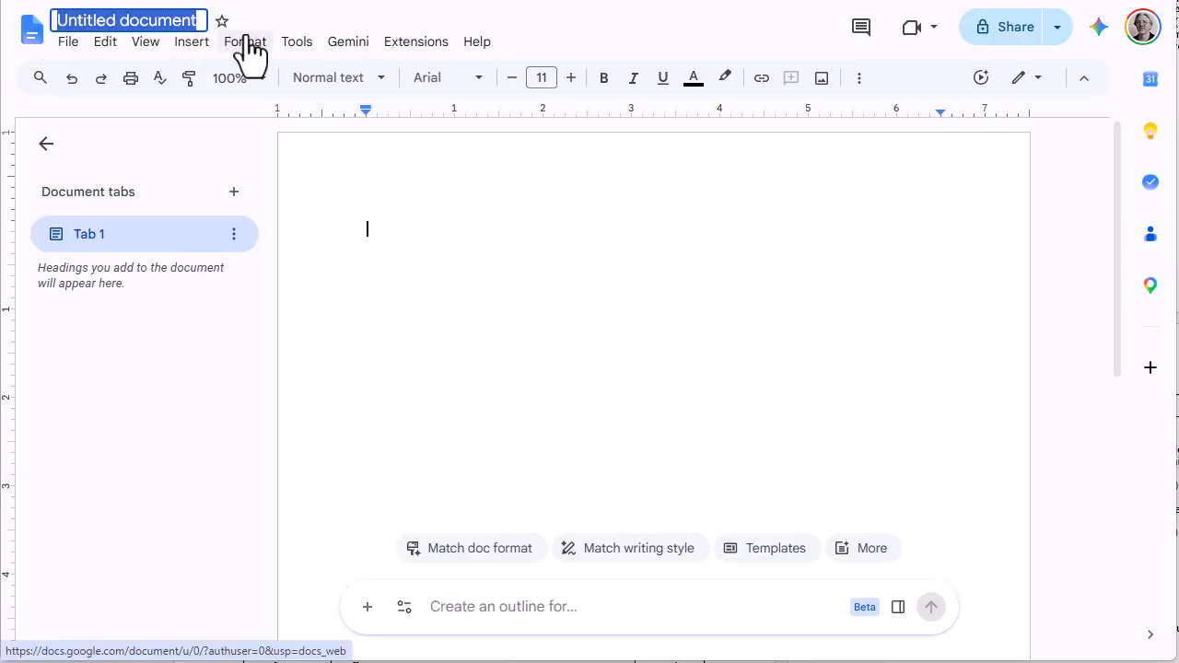
pyautogui.write('Per')
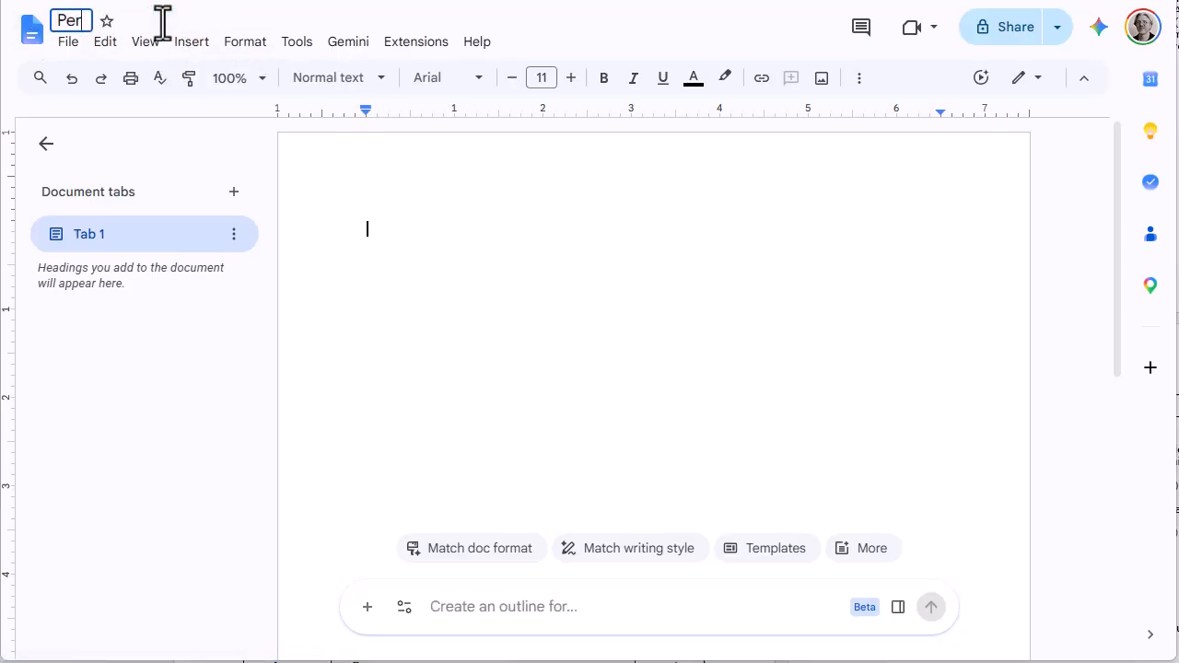
pyautogui.write('sonal Profile')
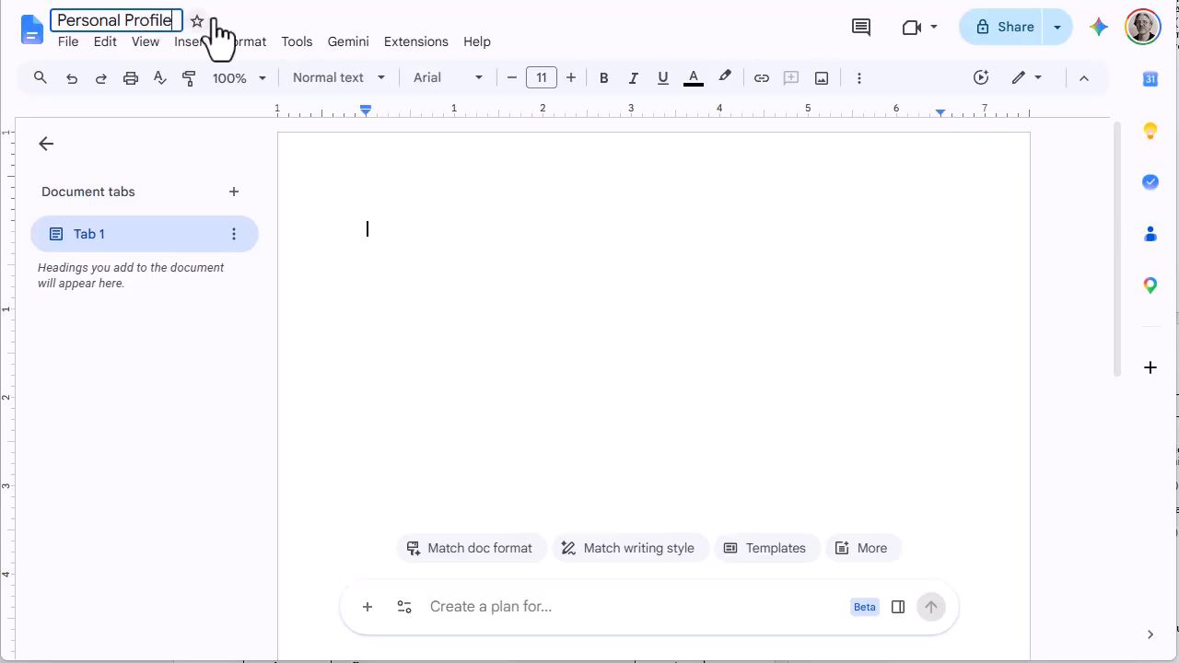
pyautogui.click(242, 7)
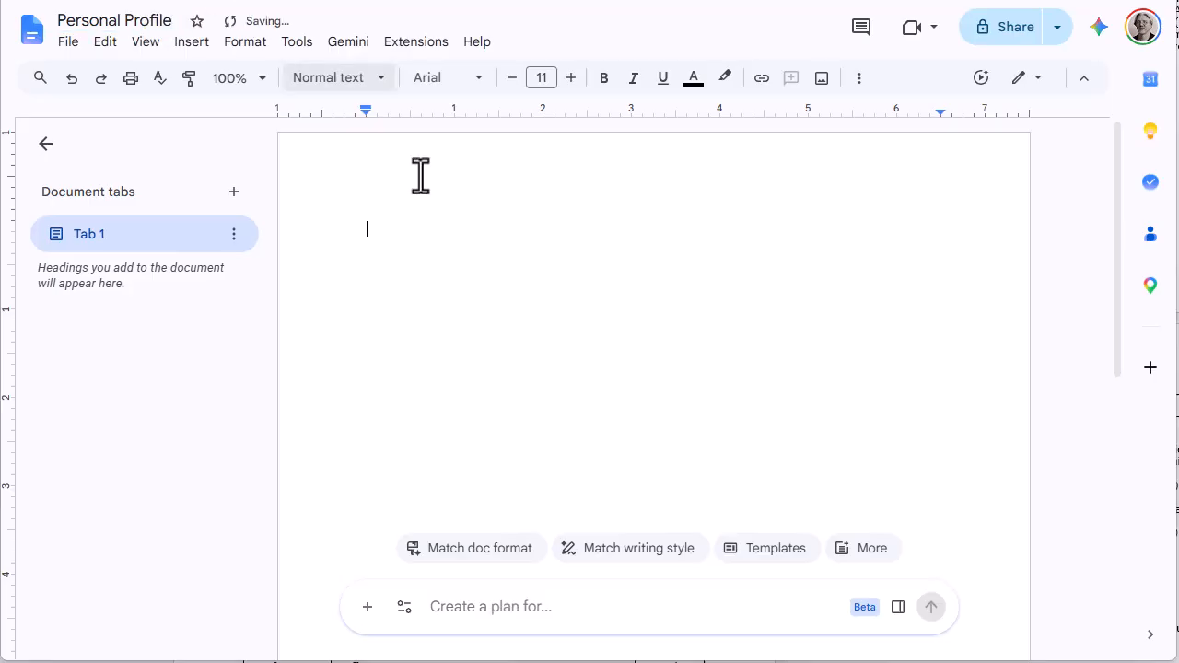
pyautogui.click(393, 237)
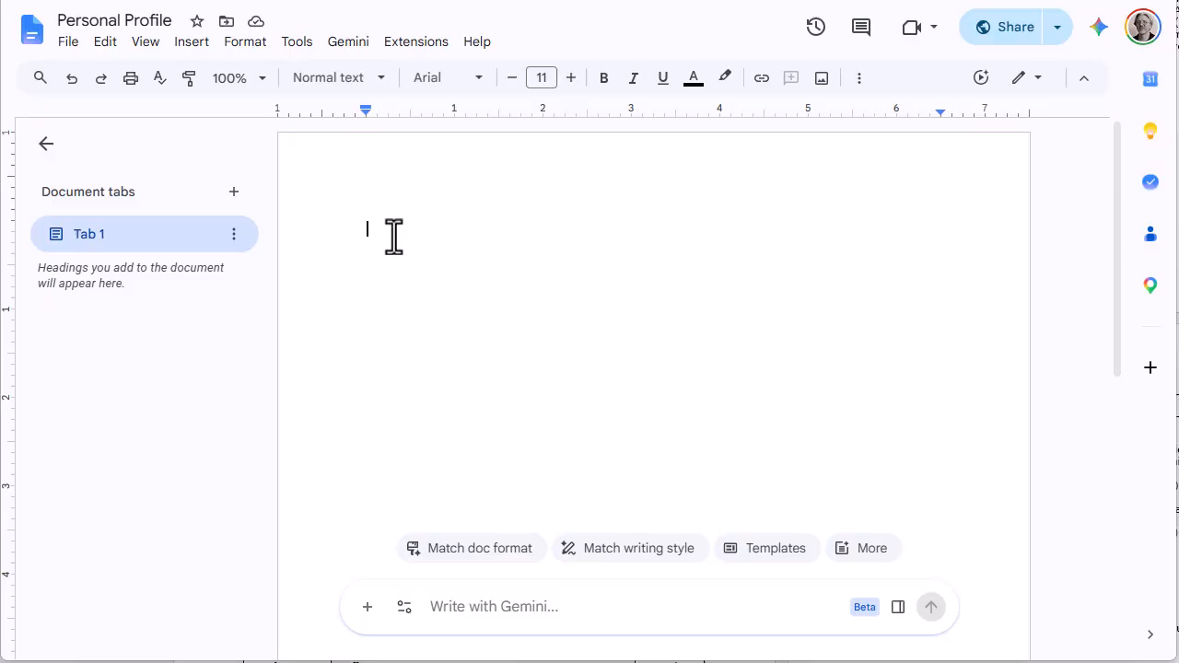